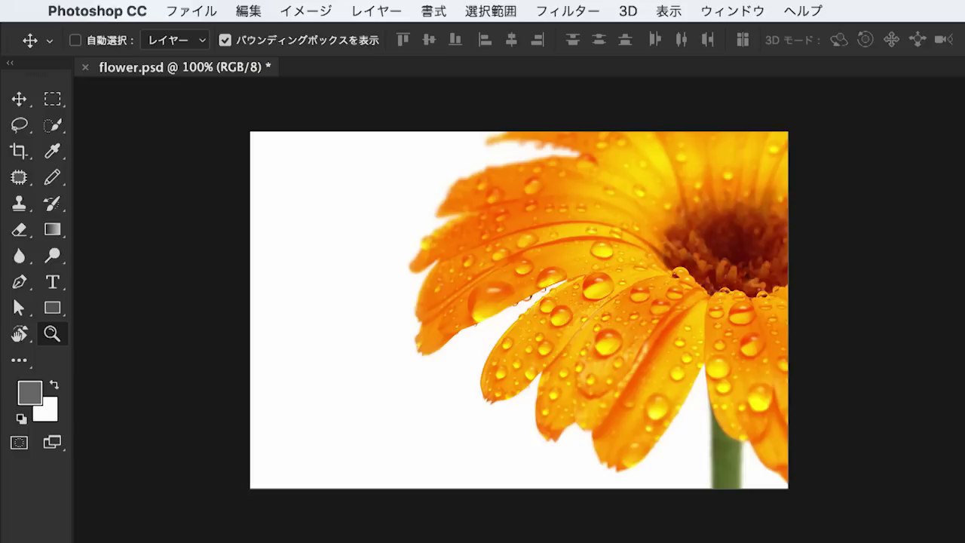
- Open Image Size for flower.psd (3000 × 2000 px, 72 ppi) and start entering 350
left_click(304, 12)
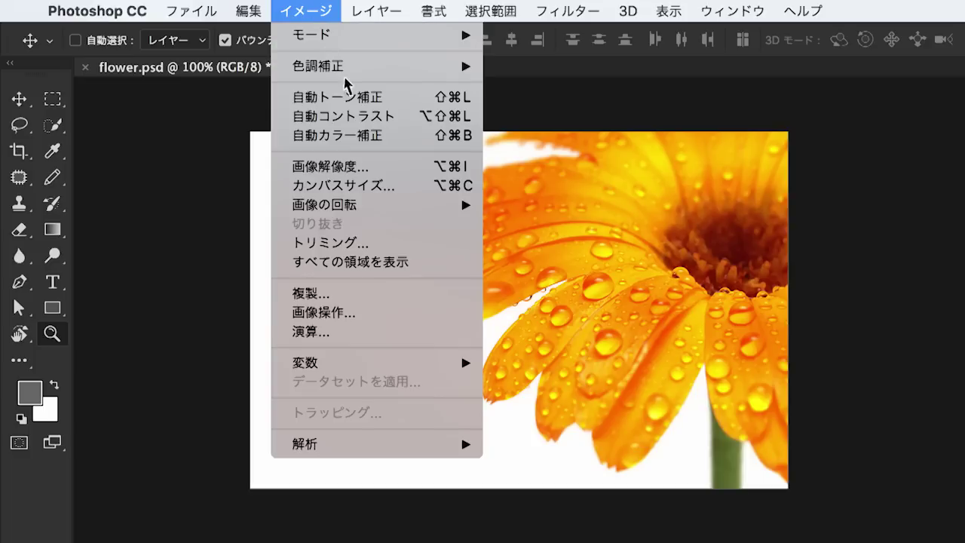
left_click(399, 170)
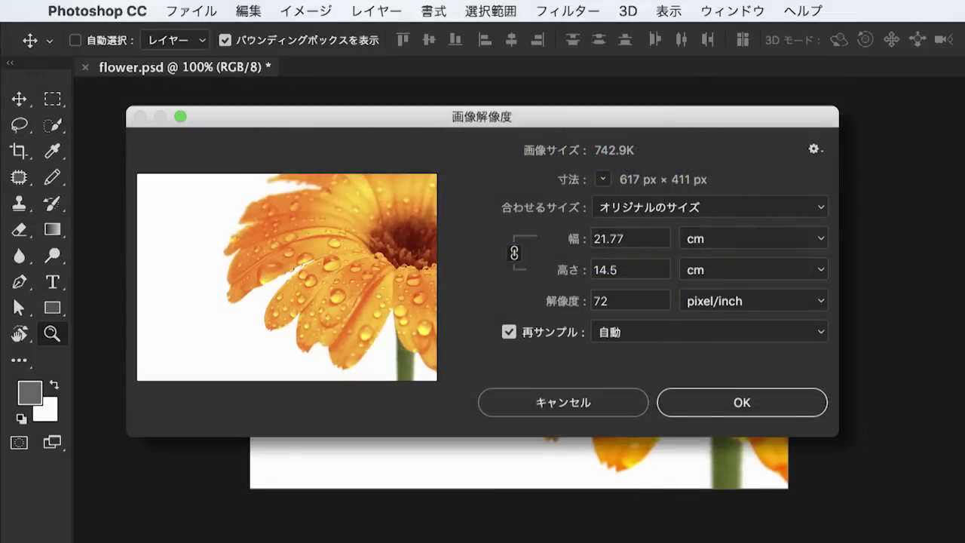
type("350")
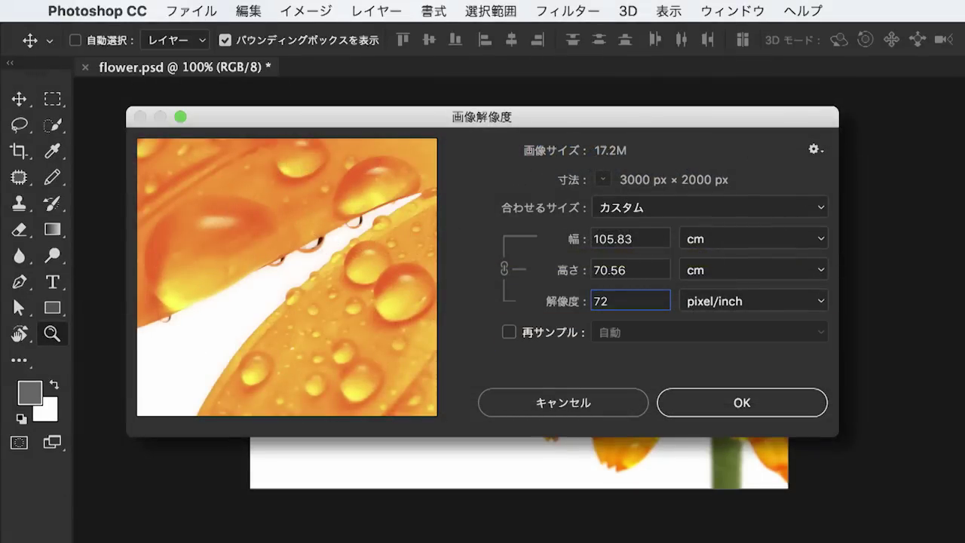
- Enter a 350 ppi resolution without resampling, giving a 21.77 × 14.51 cm print size
type("350")
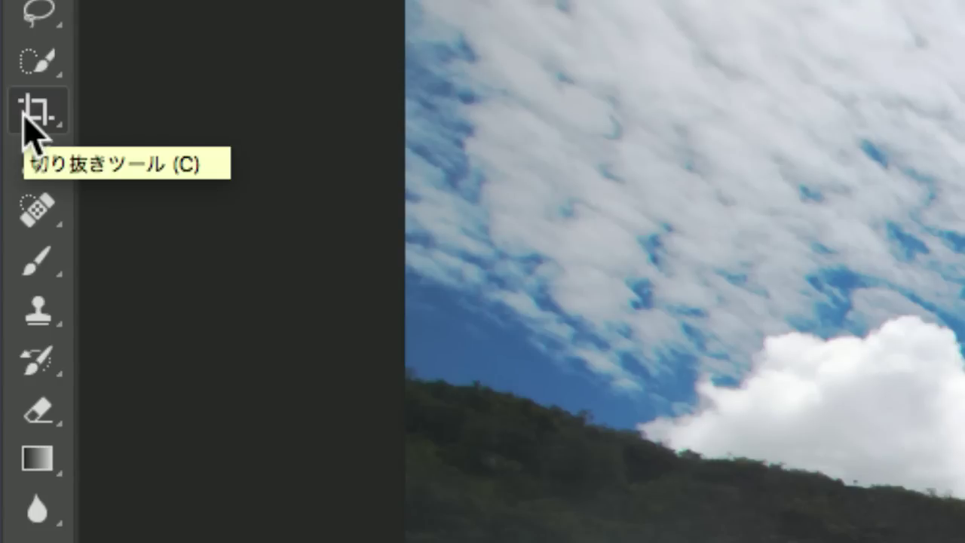
- Pick the Crop tool and set its ratio preset to width × height × resolution
left_click(26, 121)
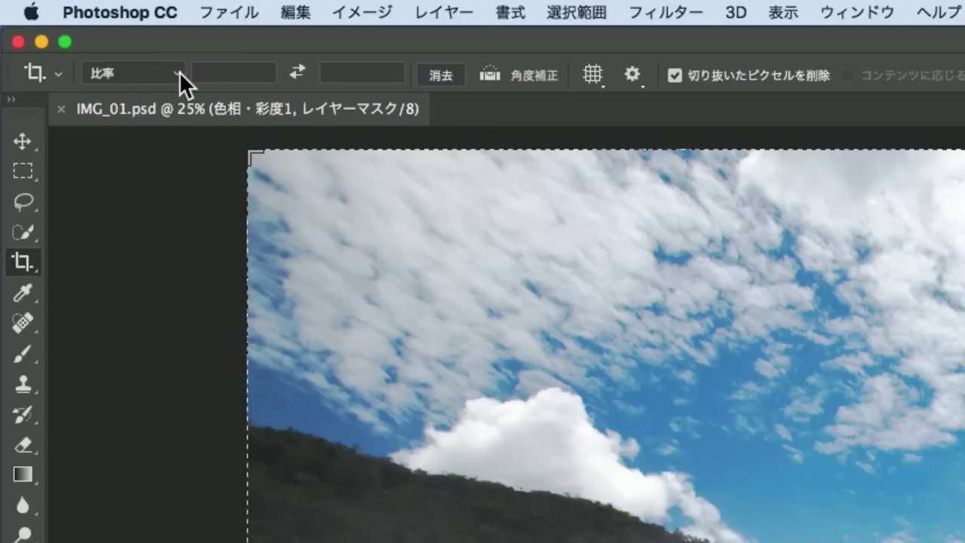
left_click(225, 71)
left_click(335, 70)
left_click(171, 76)
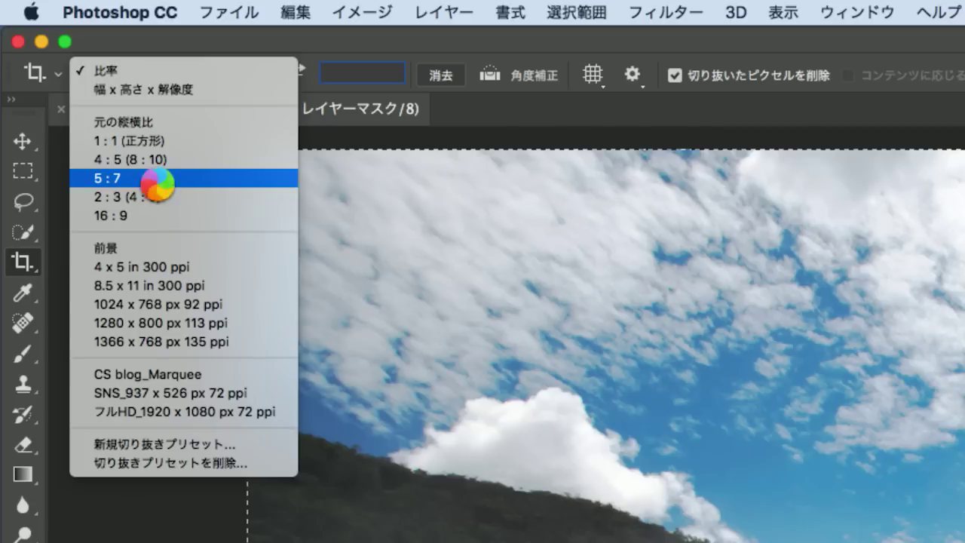
left_click(171, 90)
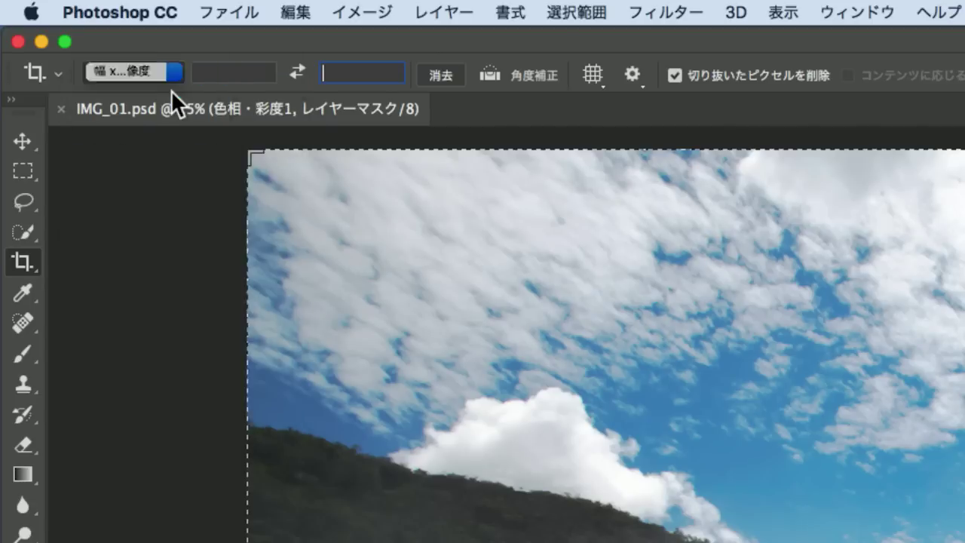
- Enter crop values of 100 mm width, 148 mm height and 350 px/in resolution
left_click(235, 72)
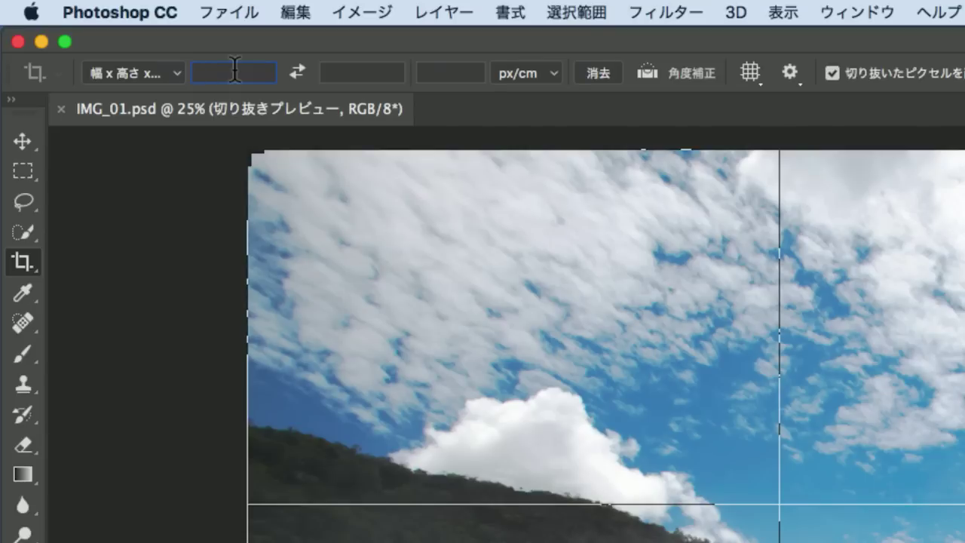
type("100")
key("Tab")
type("1")
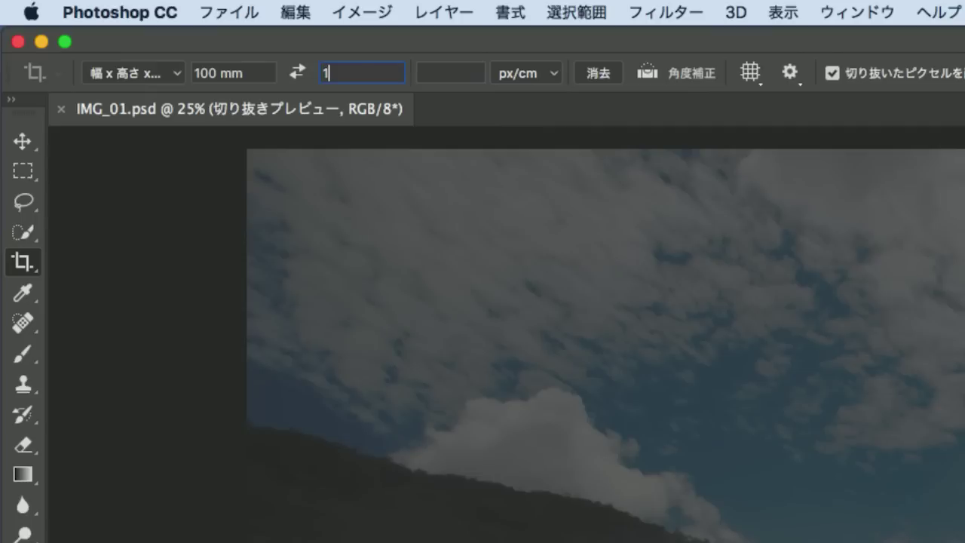
type("48")
key("Tab")
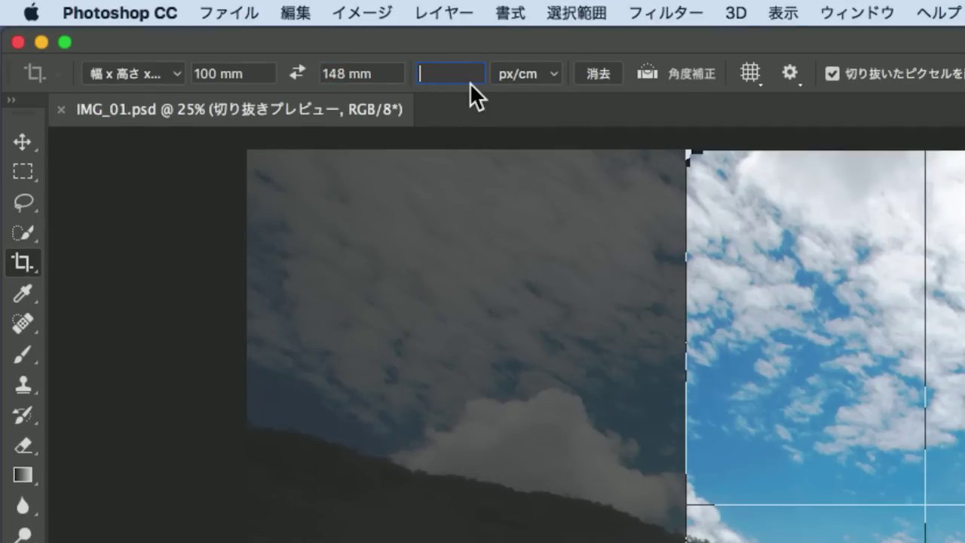
type("350")
left_click(550, 76)
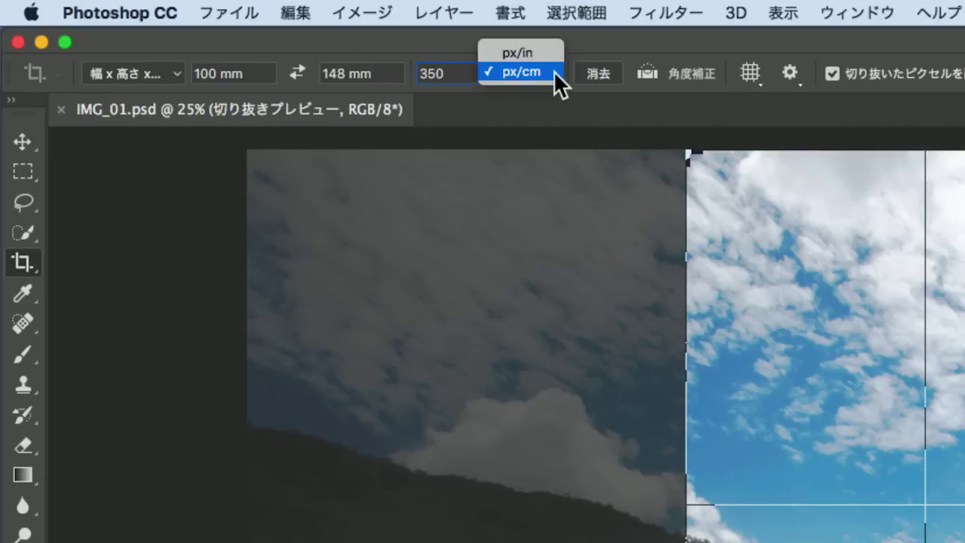
left_click(542, 55)
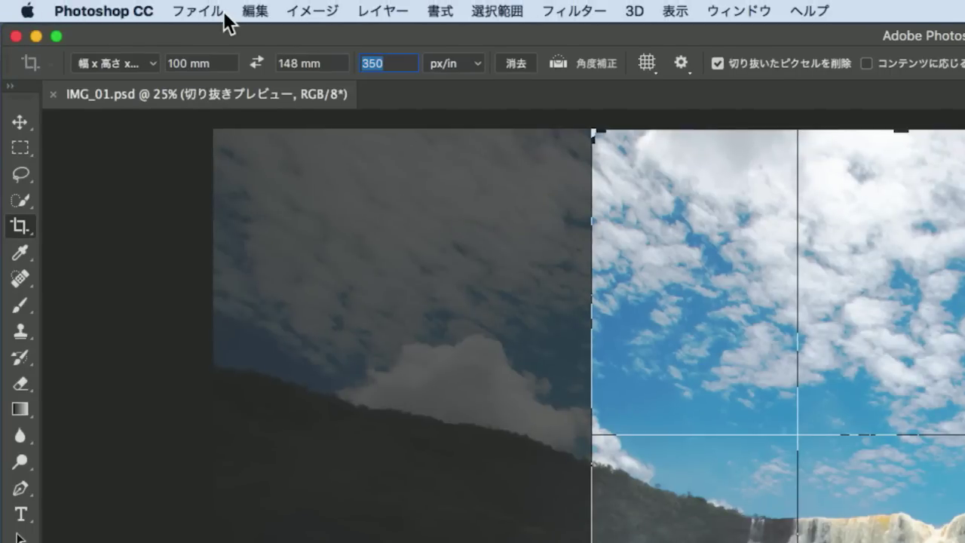
- Swap the crop to landscape 148 × 100 mm and resize its frame over the waterfall
left_click(258, 62)
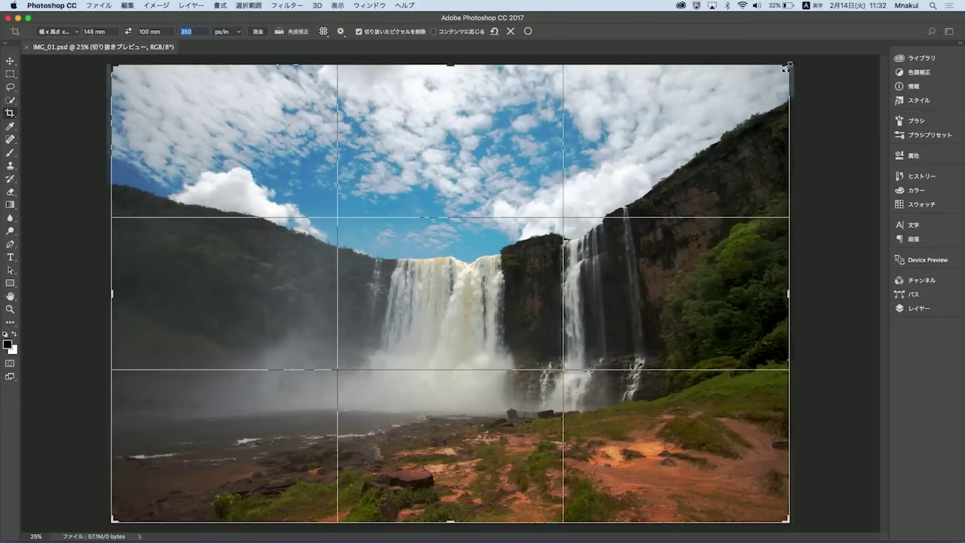
left_click_drag(784, 67, 757, 85)
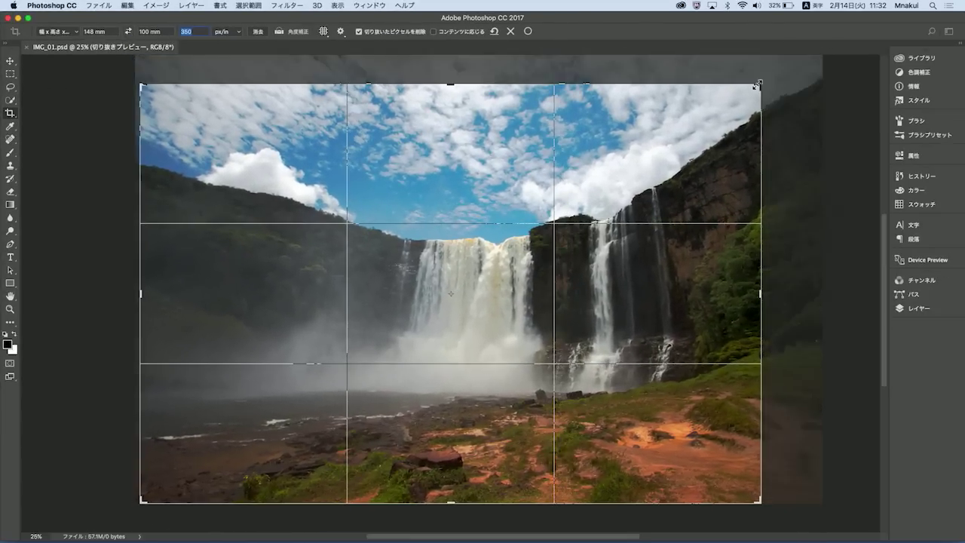
mouse_move(140, 501)
left_mouse_down()
mouse_move(149, 490)
mouse_move(140, 485)
left_mouse_up()
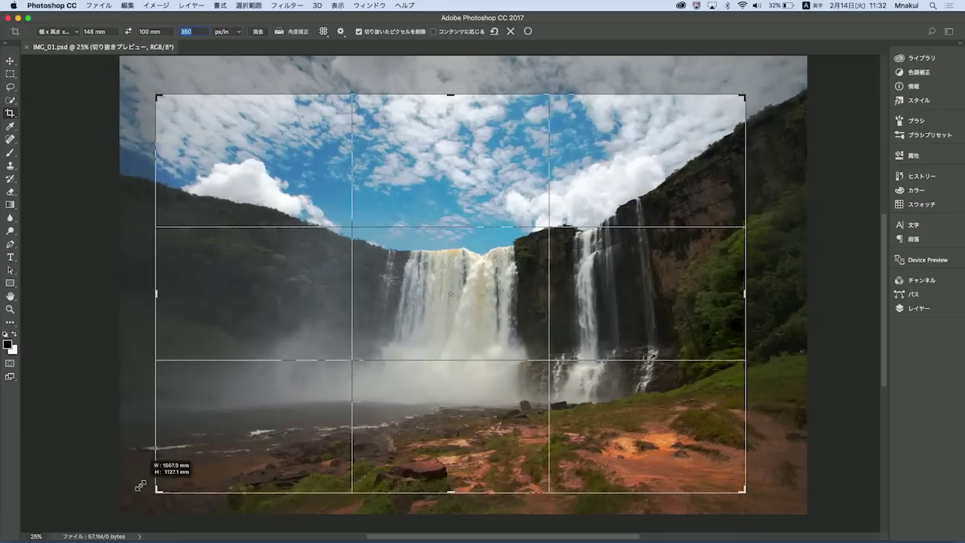
left_click_drag(140, 485, 140, 486)
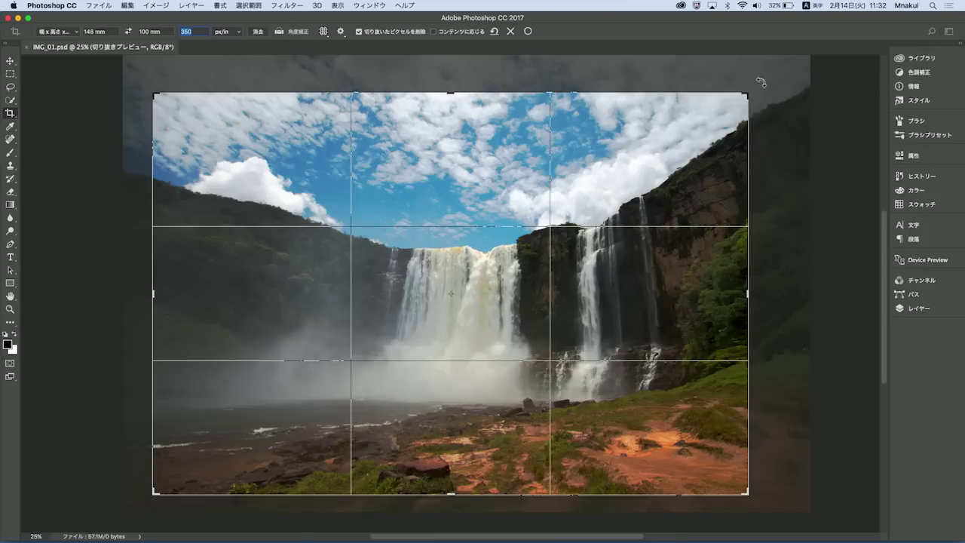
- Rotate the crop about 2.7° to level the horizon and commit it
left_click_drag(760, 82, 747, 70)
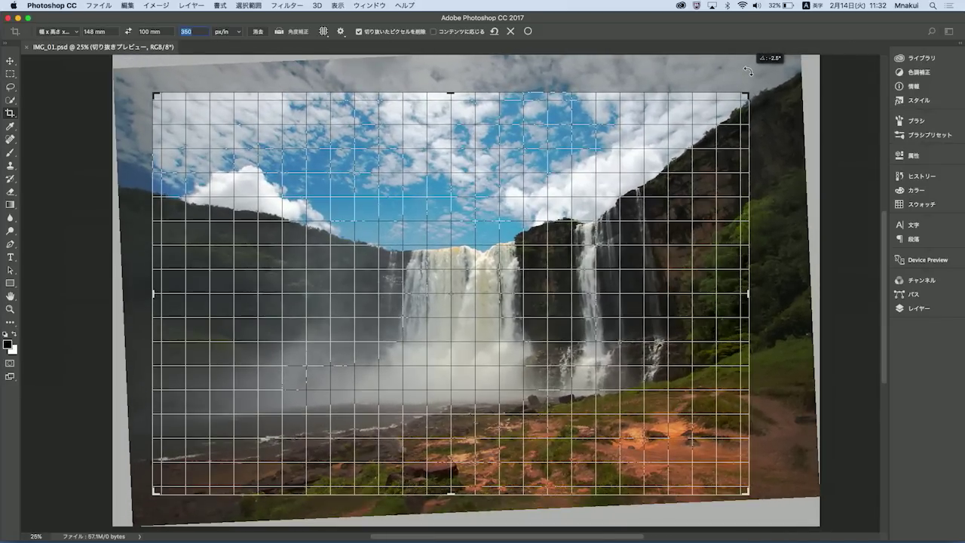
left_click_drag(748, 69, 746, 69)
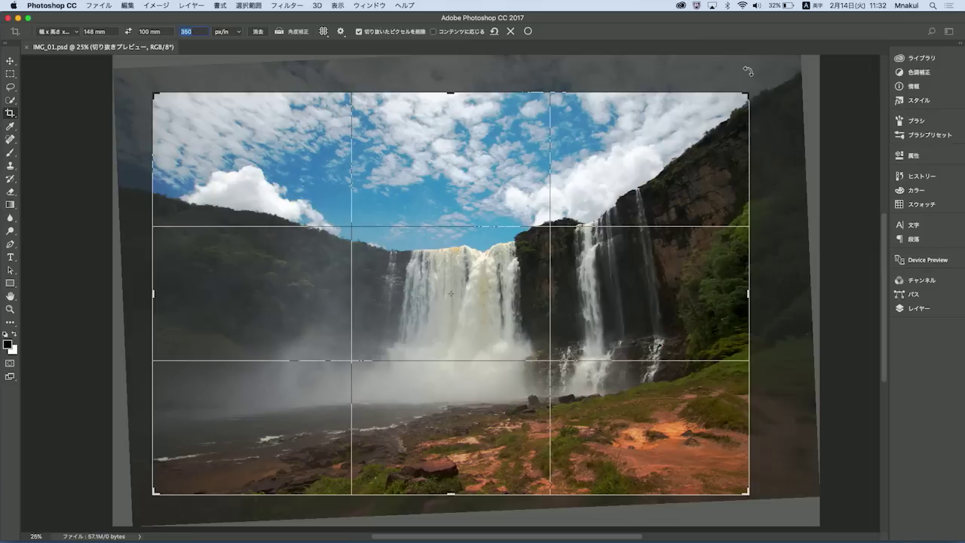
left_click(528, 32)
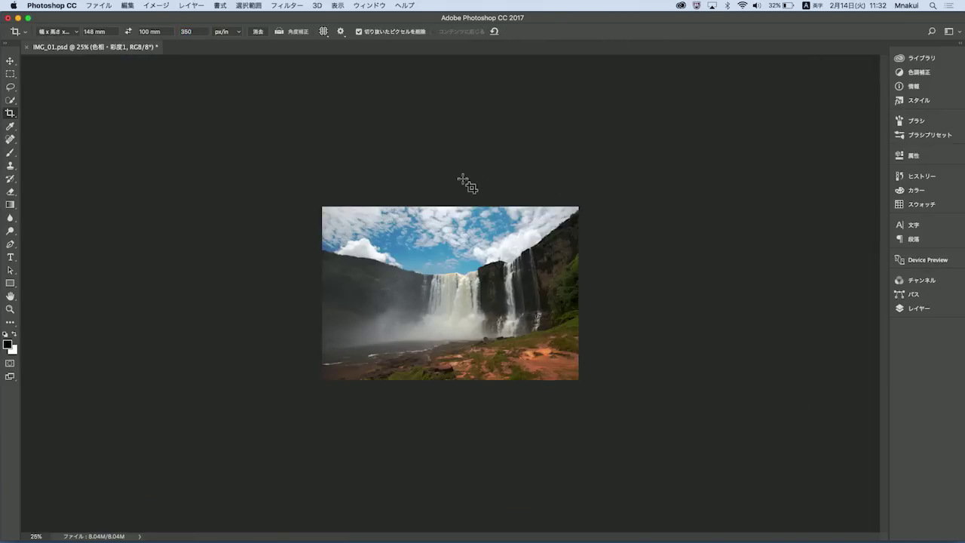
- Check Image Size for the cropped photo: 2039 × 1378 px, 147.97 × 100 mm, 350 ppi
left_click(162, 5)
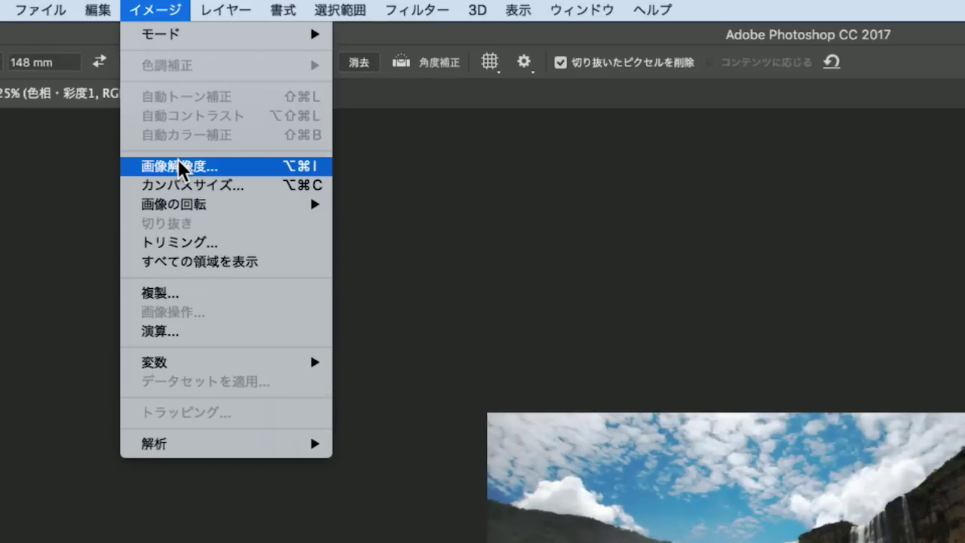
left_click(163, 167)
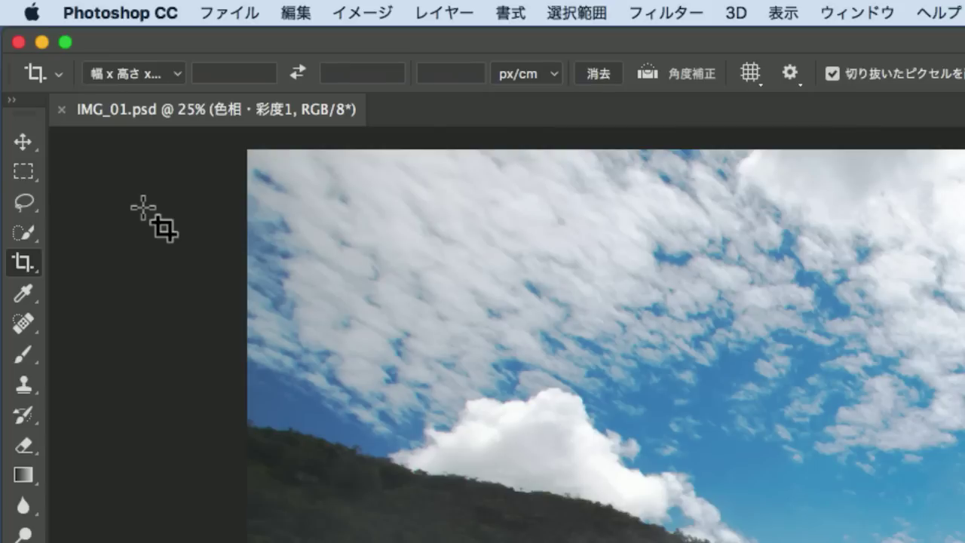
- Enter crop values of 1000 px width, 700 px height and 72 px/in resolution
left_click(244, 70)
type("1000 px")
key("Tab")
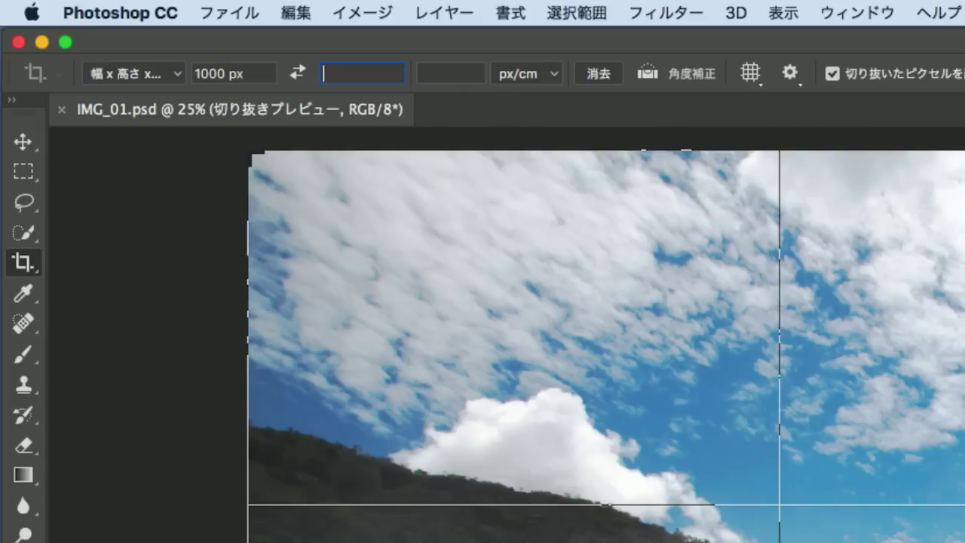
type("700 px")
key("Tab")
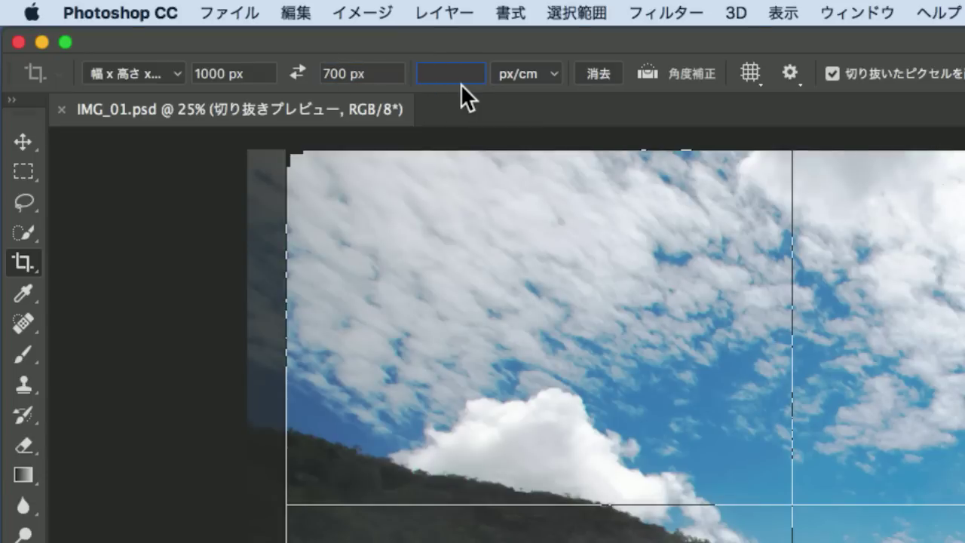
type("72")
left_click(557, 75)
left_click(548, 51)
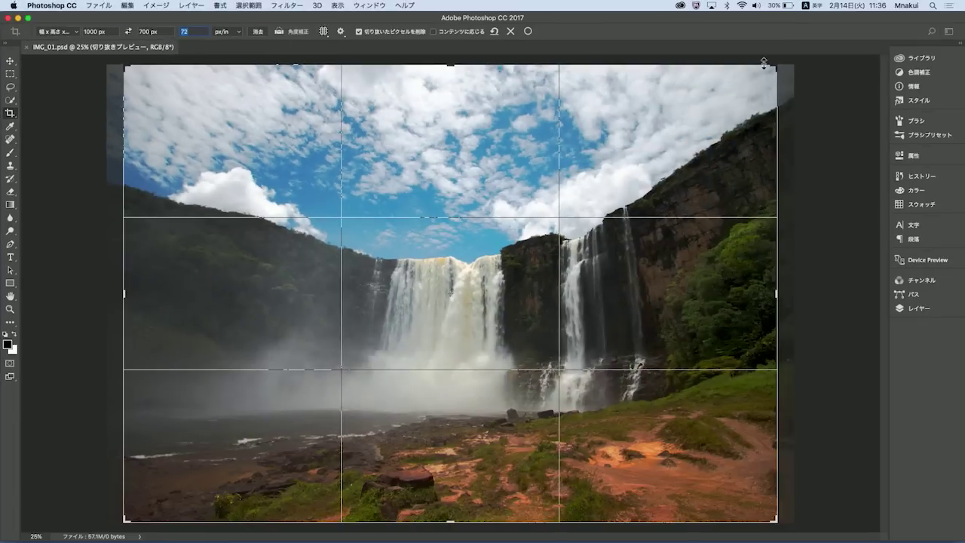
- Resize and slightly rotate the crop frame around the waterfalls, then apply it
left_click_drag(774, 68, 736, 93)
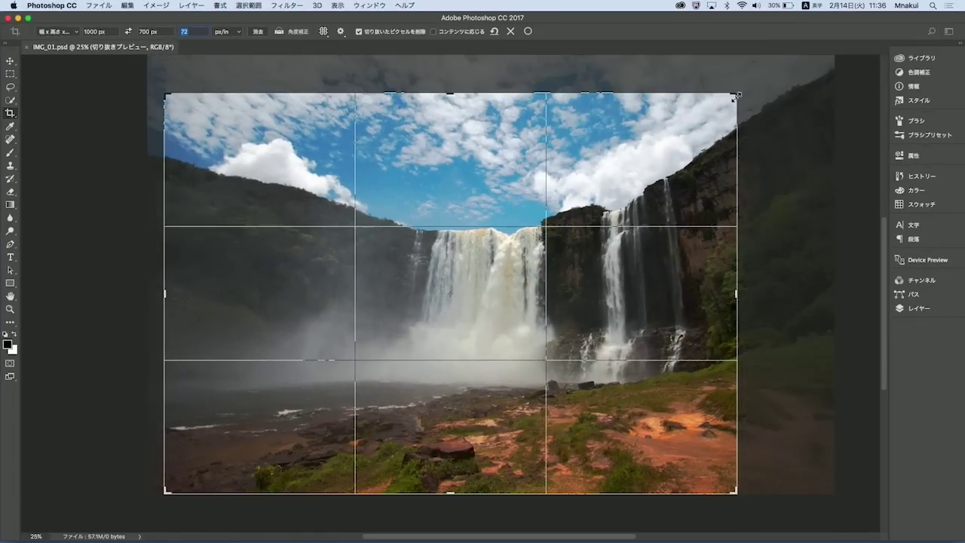
left_click_drag(165, 491, 181, 476)
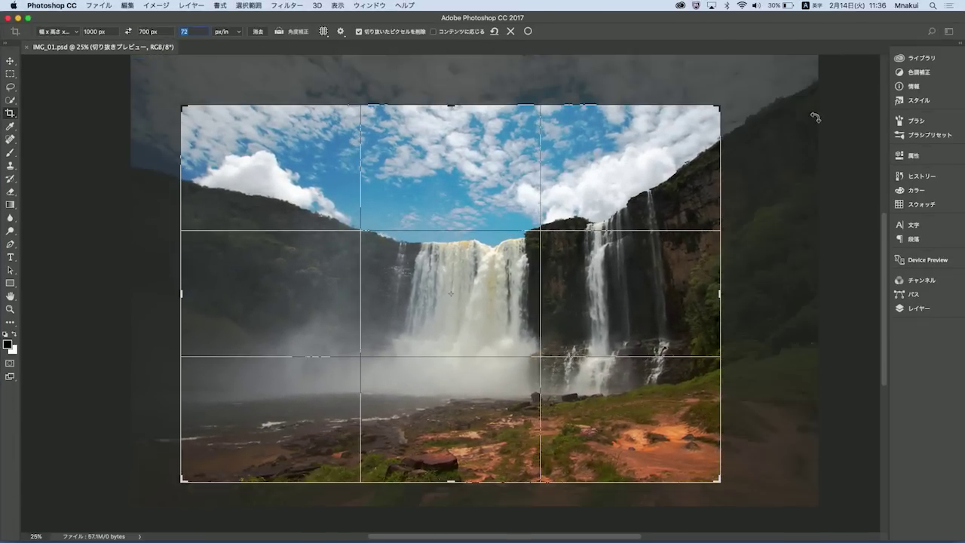
left_click_drag(744, 91, 744, 84)
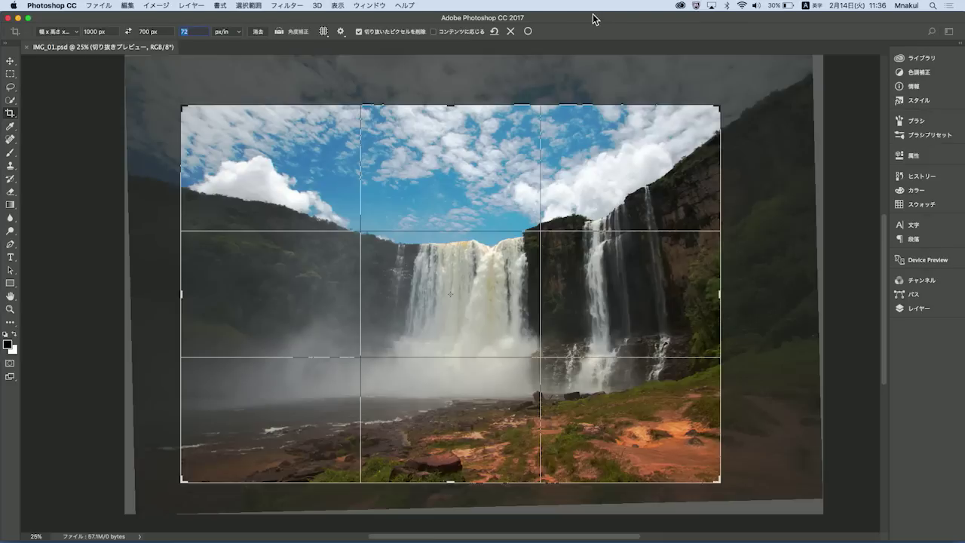
left_click(530, 30)
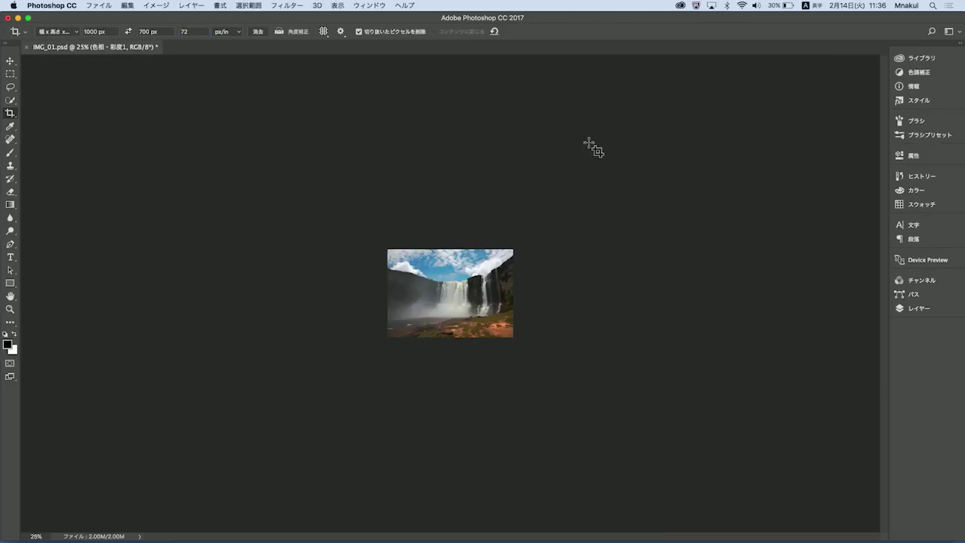
- Fit the photo to the window and confirm in Image Size it's 1000 × 700 pixels at 72 ppi
key("super+0")
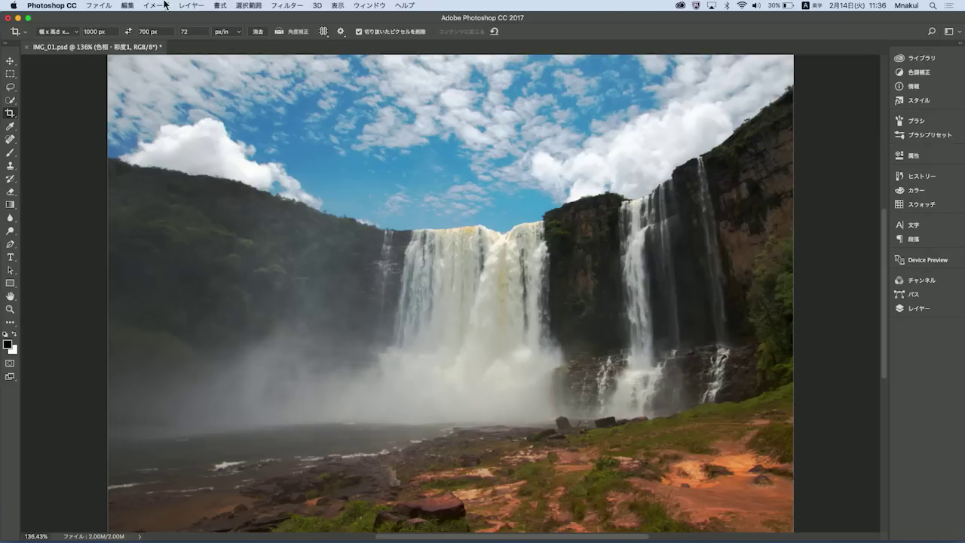
left_click(156, 5)
left_click(165, 84)
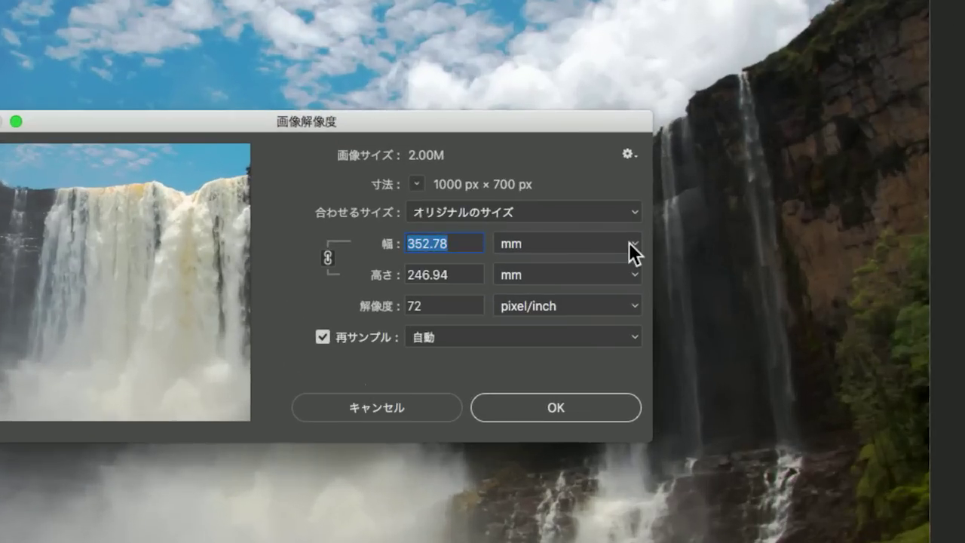
left_click(623, 242)
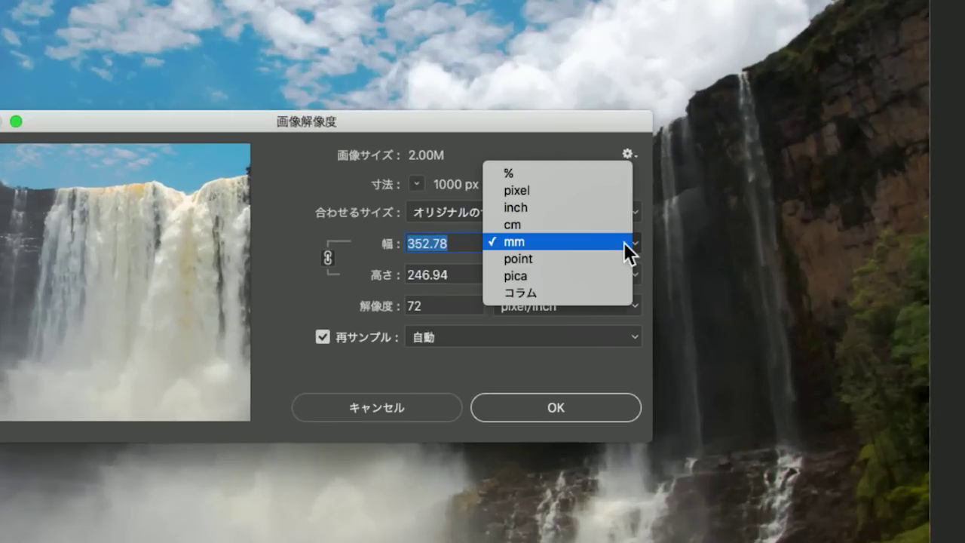
left_click(608, 191)
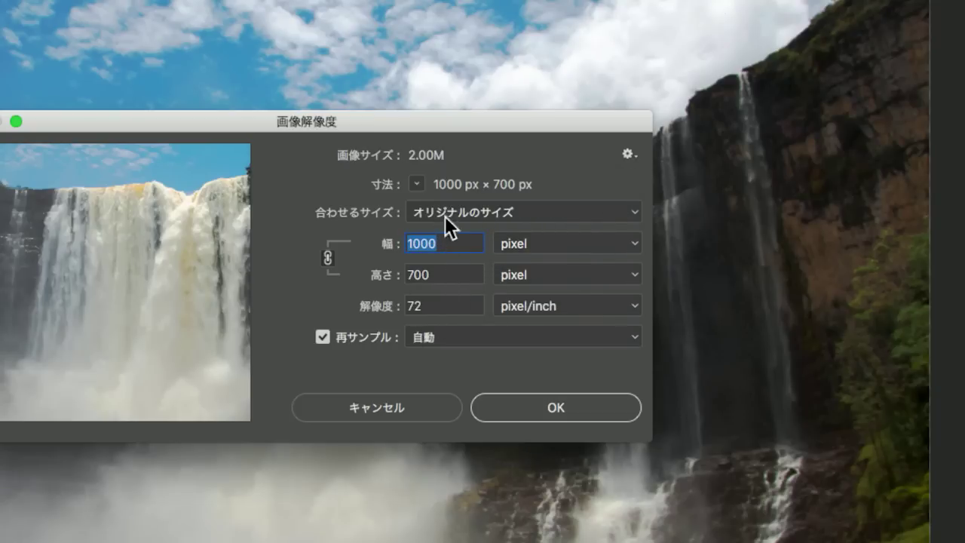
key("alt")
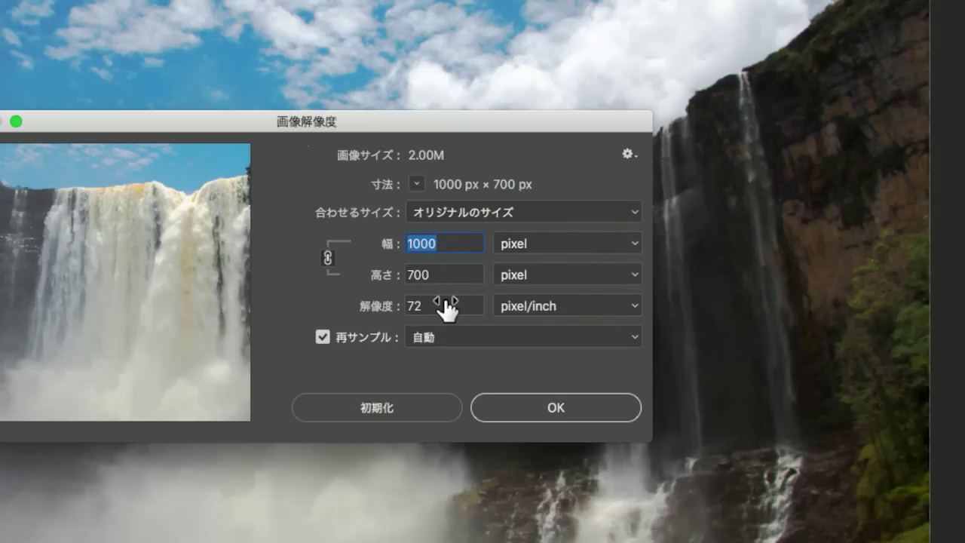